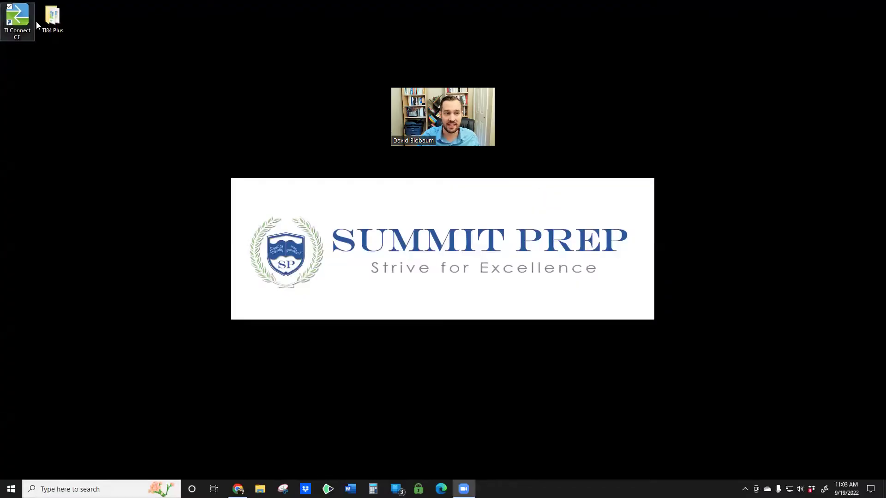
# - In Chrome, go back to the Google results and open the TI Connect CE product page
pyautogui.click(29, 21)
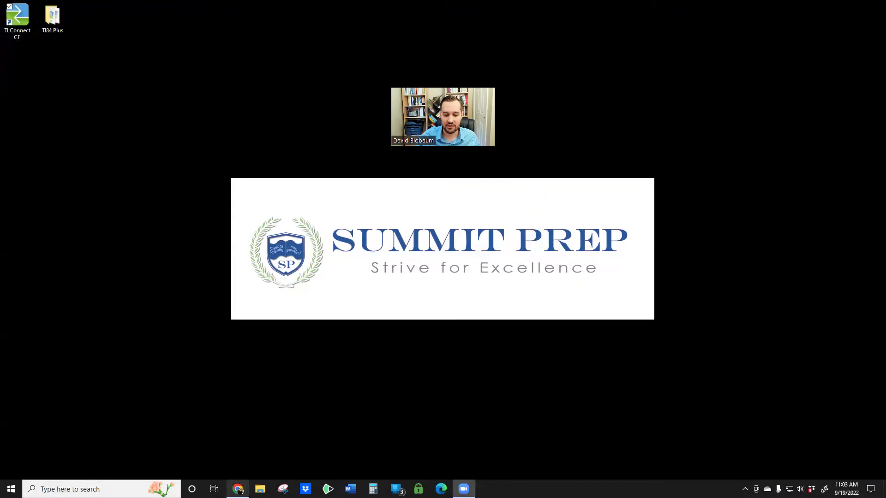
pyautogui.click(239, 490)
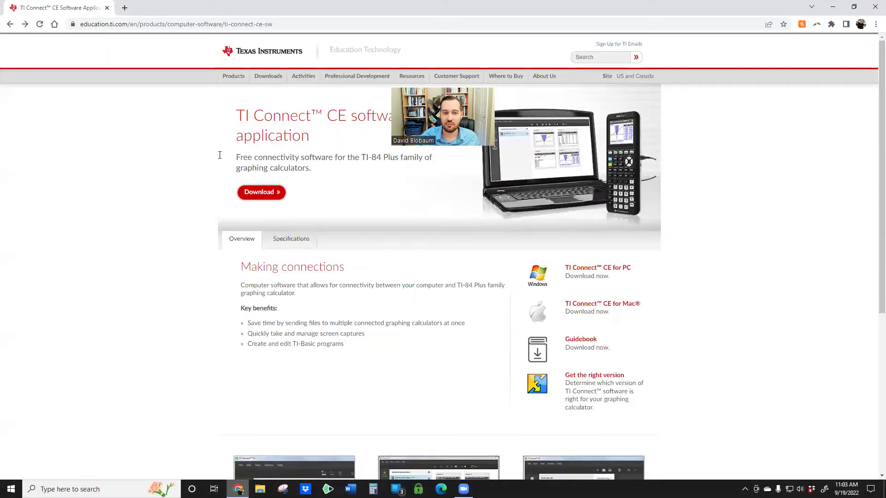
pyautogui.hotkey('alt', 'Left')
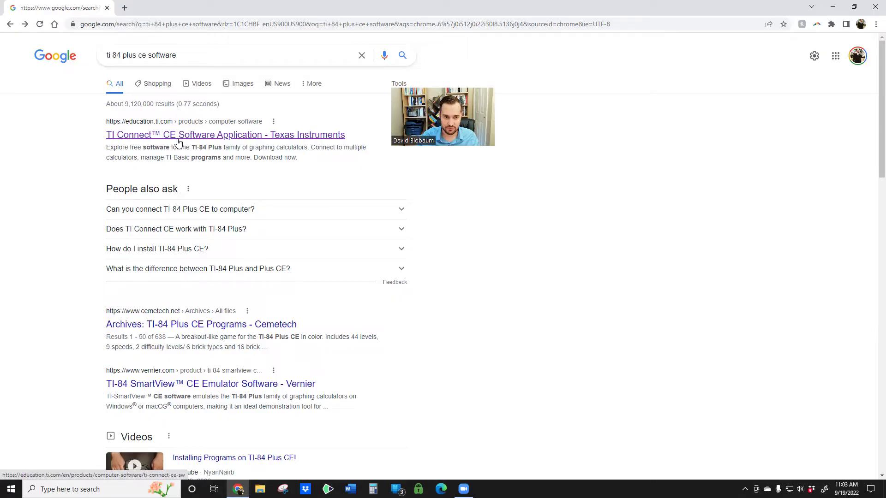
pyautogui.click(184, 139)
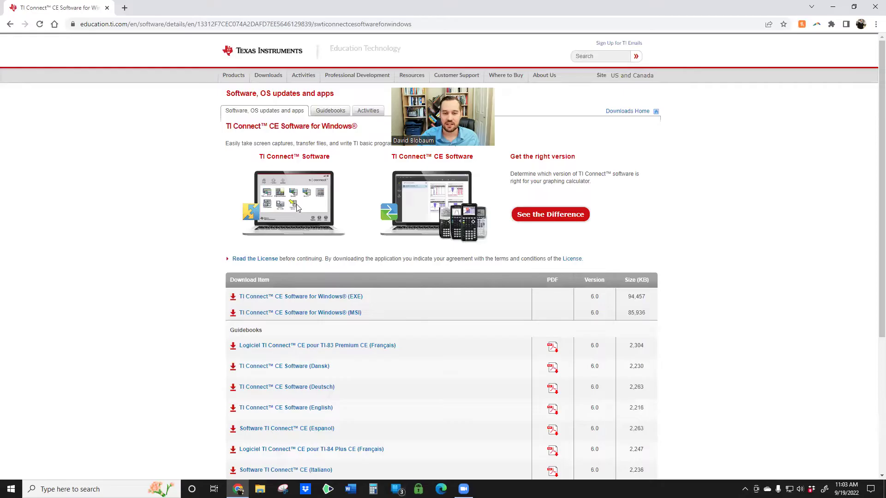
# - Start the Windows 6.0 EXE installer download, then cancel it
pyautogui.click(288, 298)
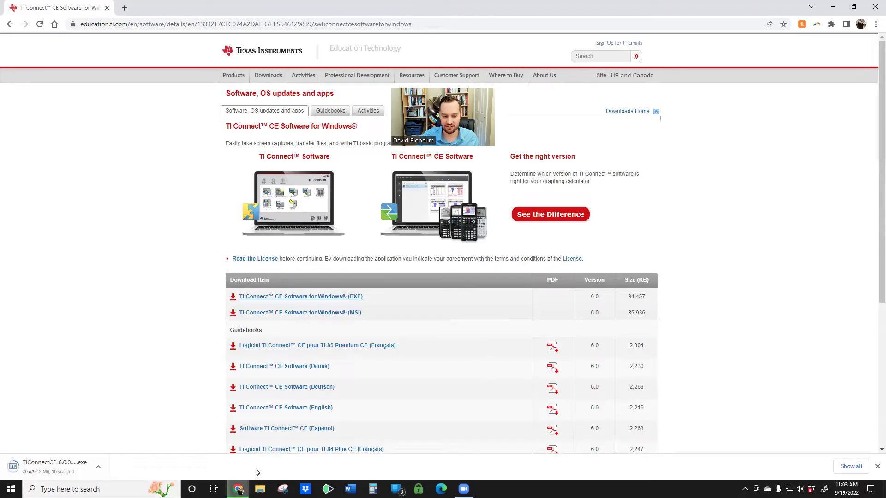
pyautogui.click(98, 466)
pyautogui.click(113, 451)
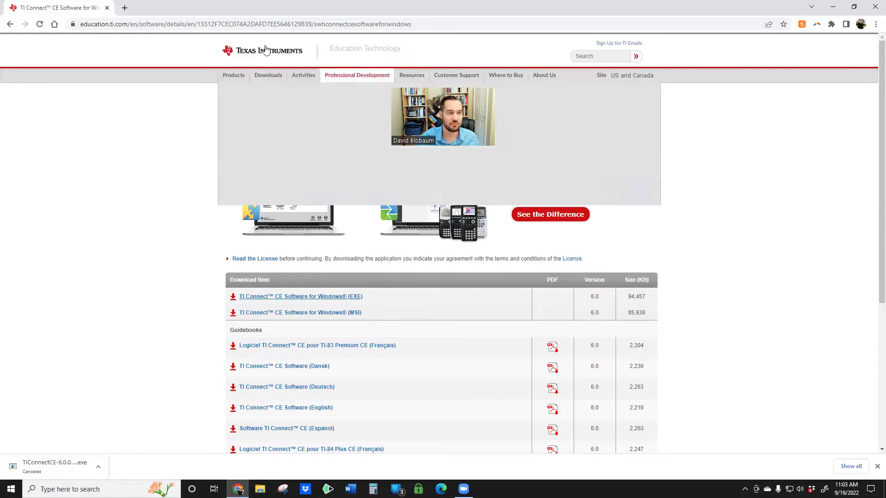
# - Minimize Chrome, view the 26 program files in the desktop TI84 Plus folder, then close it
pyautogui.click(835, 5)
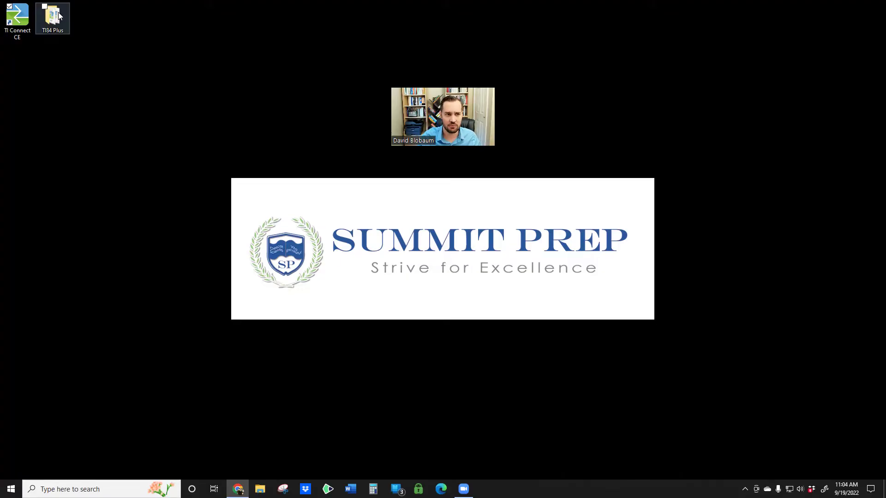
pyautogui.doubleClick(59, 16)
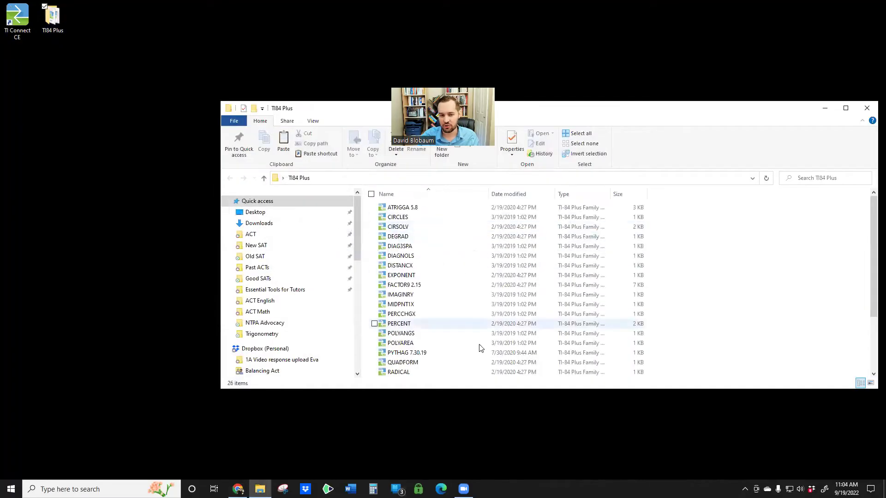
pyautogui.click(865, 109)
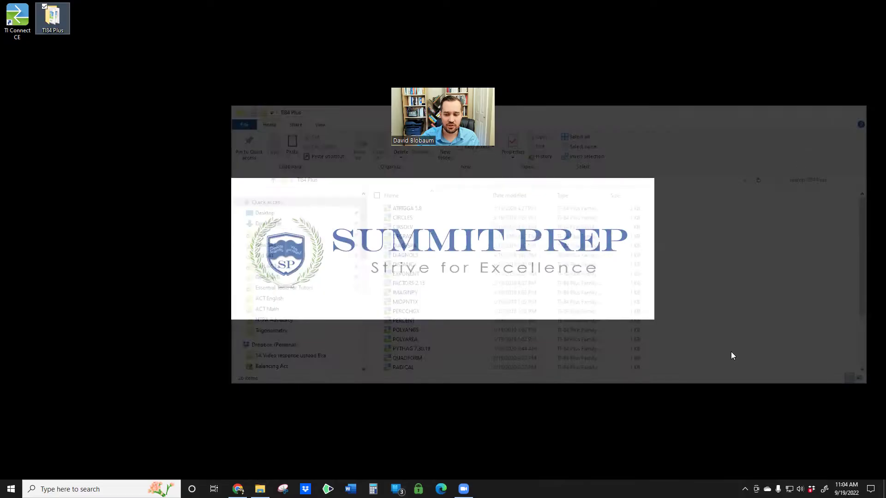
# - Launch TI Connect CE, dismiss the notifications notice, and show the TI-84 Plus (OS 2.55) file list
pyautogui.click(15, 22)
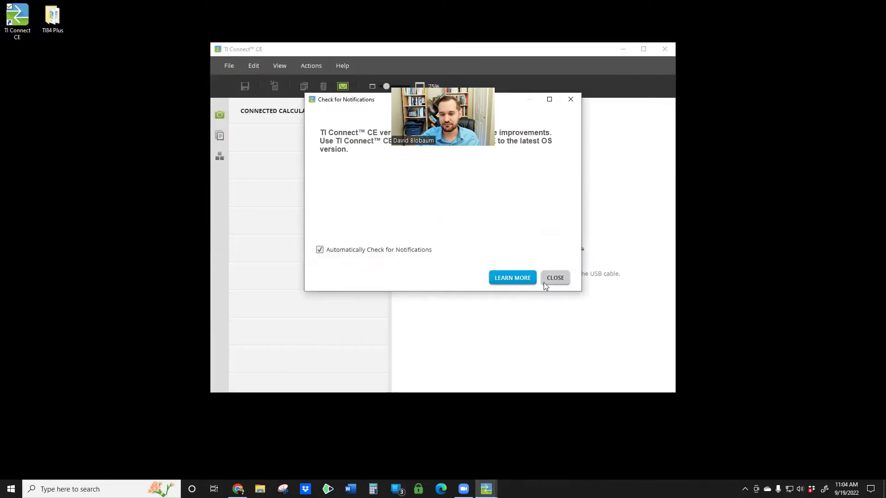
pyautogui.click(554, 279)
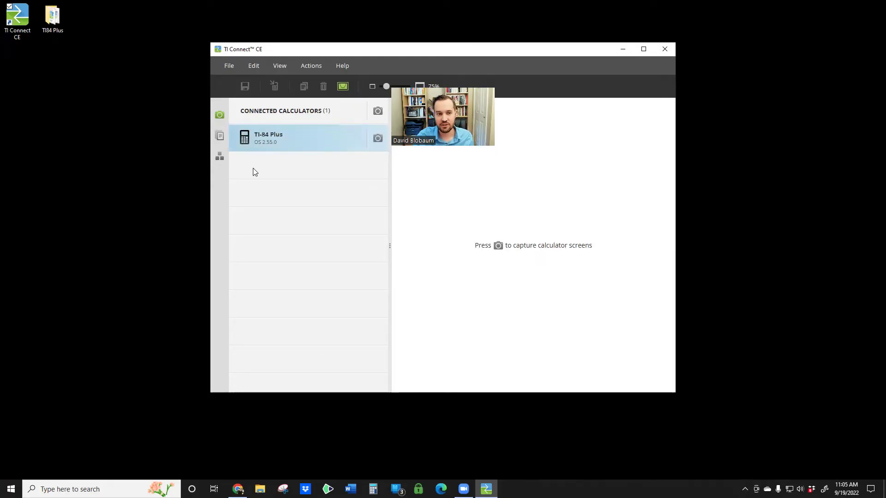
pyautogui.click(217, 135)
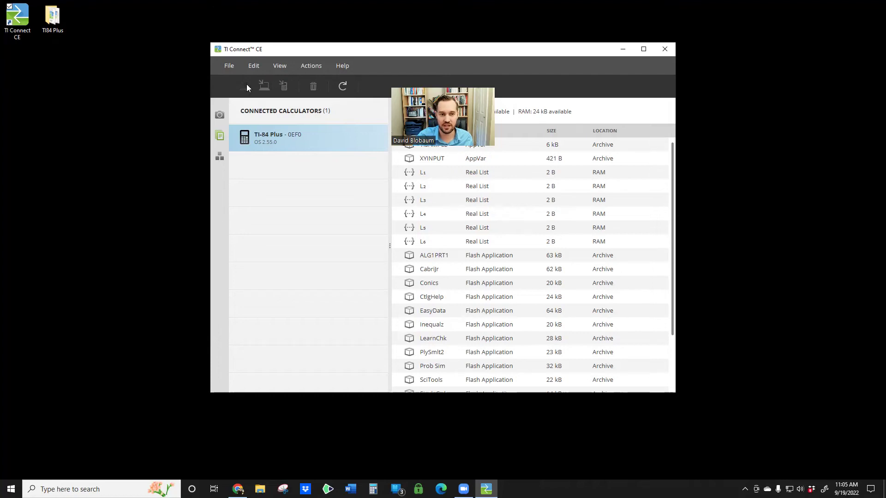
# - Choose Desktop > TI84 Plus files ATRIGGA 5.8 through VOLUME to send to the calculator
pyautogui.click(247, 85)
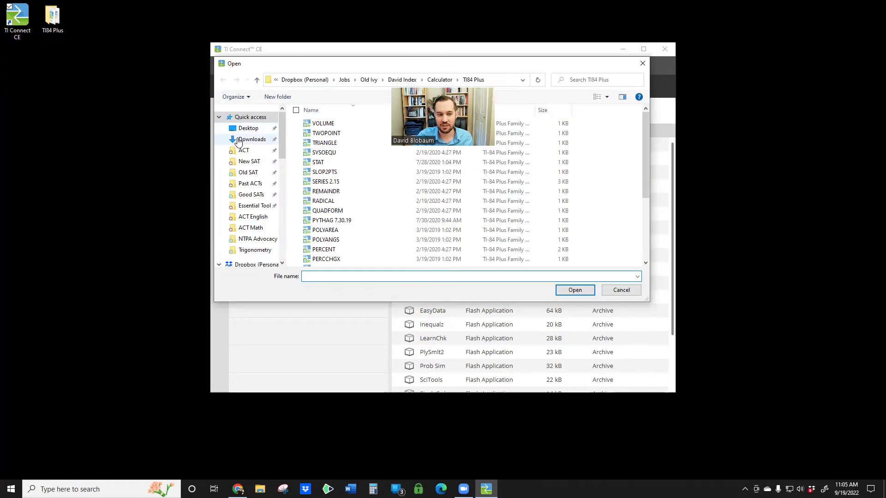
pyautogui.click(246, 128)
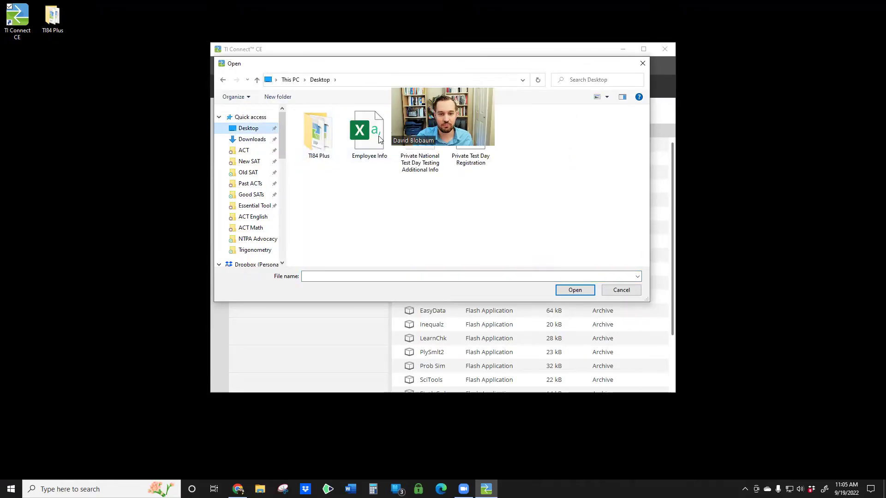
pyautogui.doubleClick(314, 142)
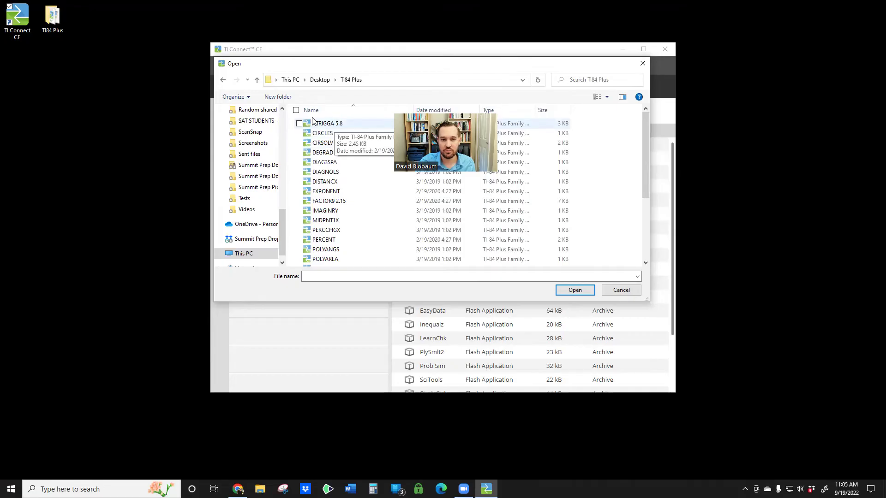
pyautogui.click(296, 111)
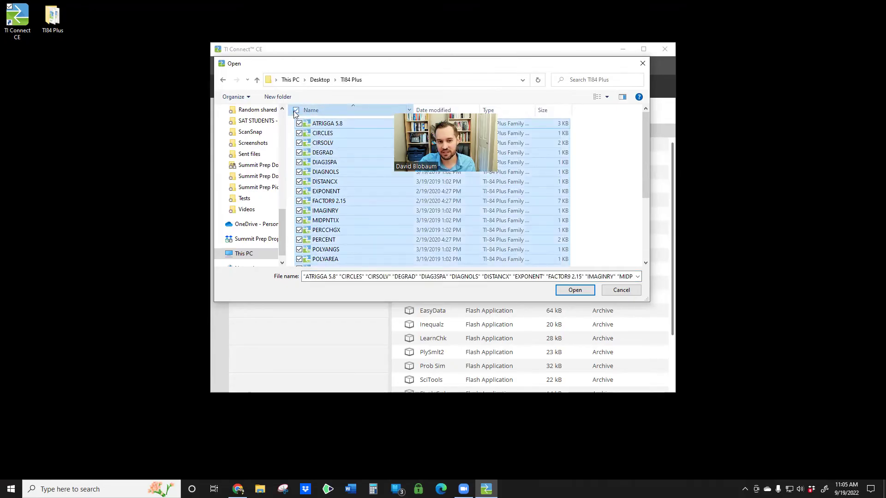
pyautogui.click(296, 111)
pyautogui.click(299, 123)
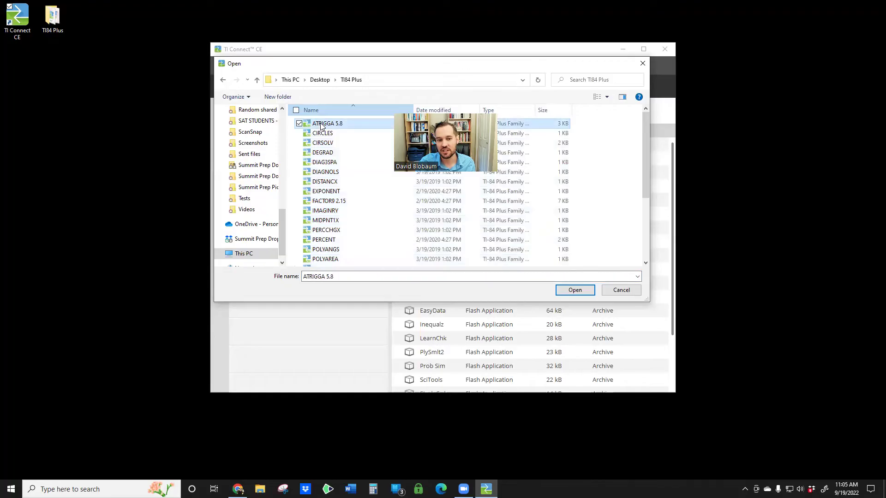
pyautogui.scroll(-4, 339, 138)
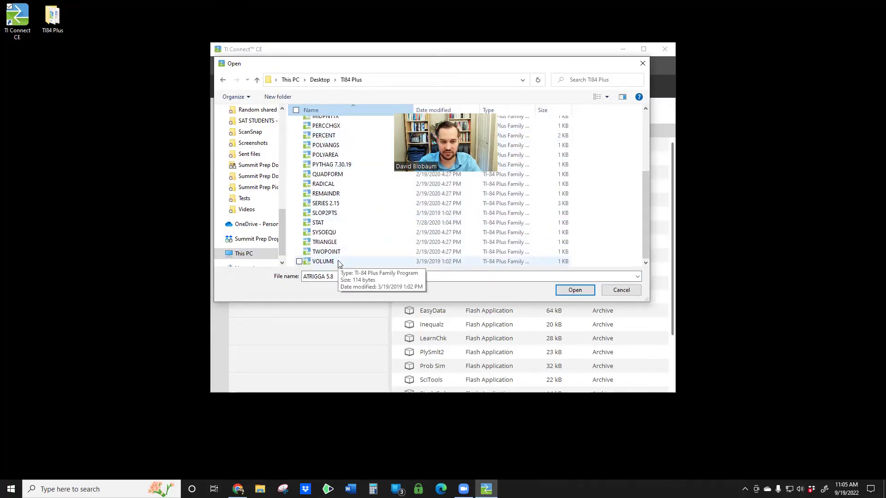
pyautogui.keyDown('shift'); pyautogui.click(339, 263); pyautogui.keyUp('shift')
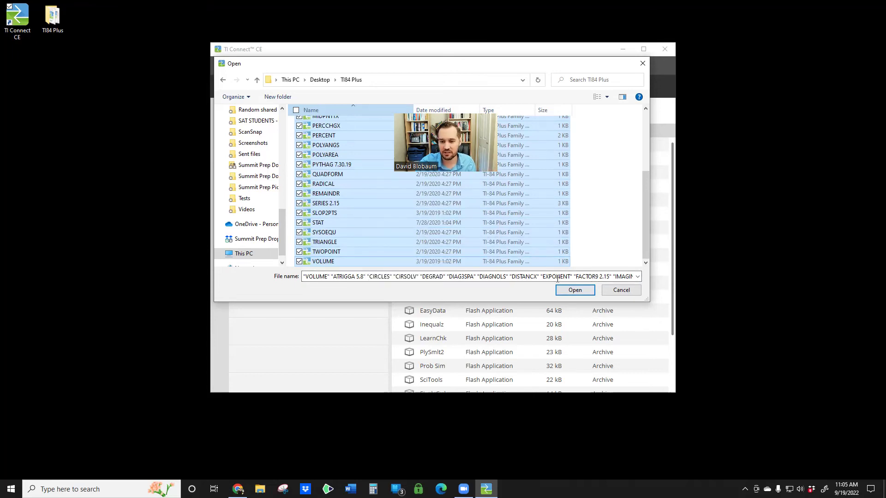
pyautogui.click(563, 289)
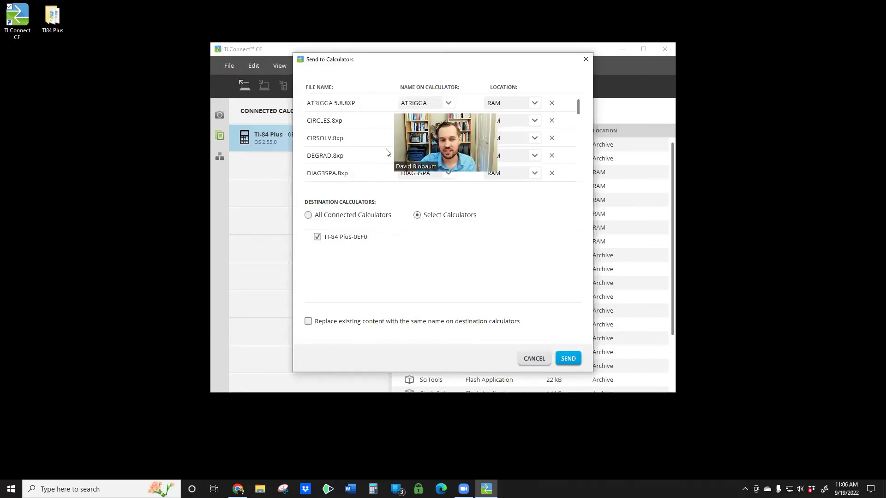
# - Allow replacing same-named files and send all 26 programs to the TI-84 Plus RAM
pyautogui.moveTo(166, 128); pyautogui.dragTo(167, 129)
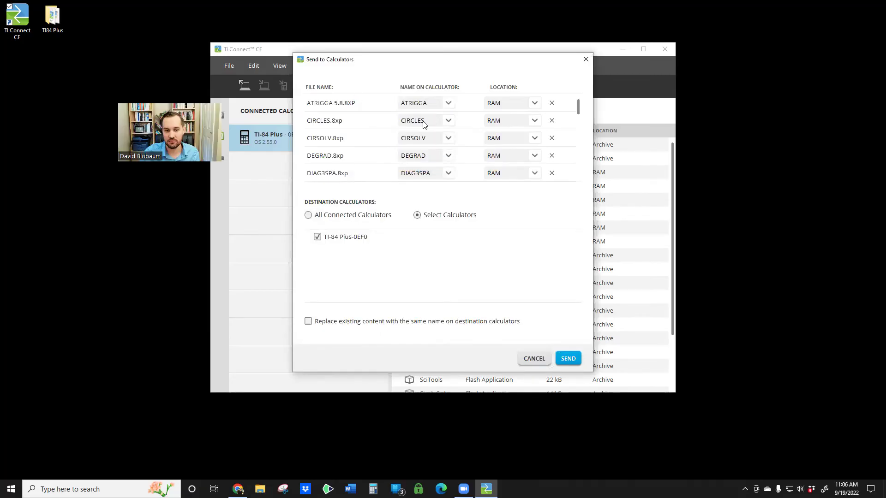
pyautogui.click(308, 321)
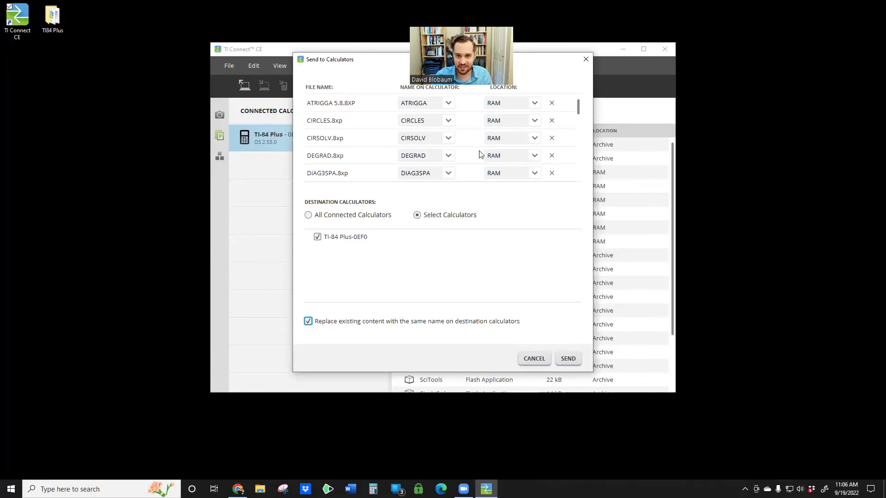
pyautogui.click(568, 359)
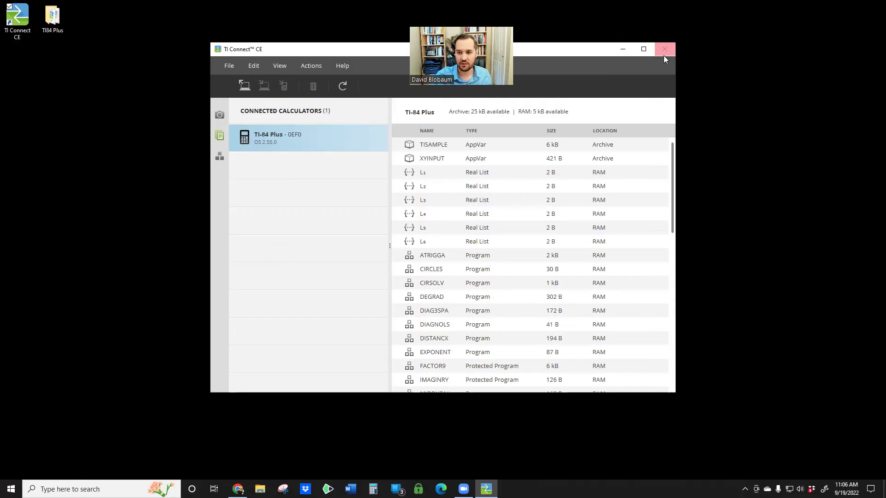
# - Exit TI Connect CE with the window's close (X) button
pyautogui.click(665, 55)
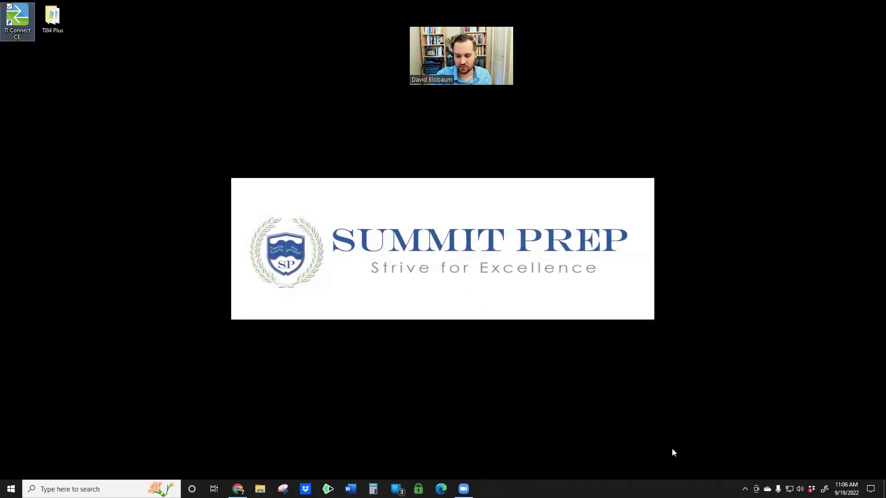